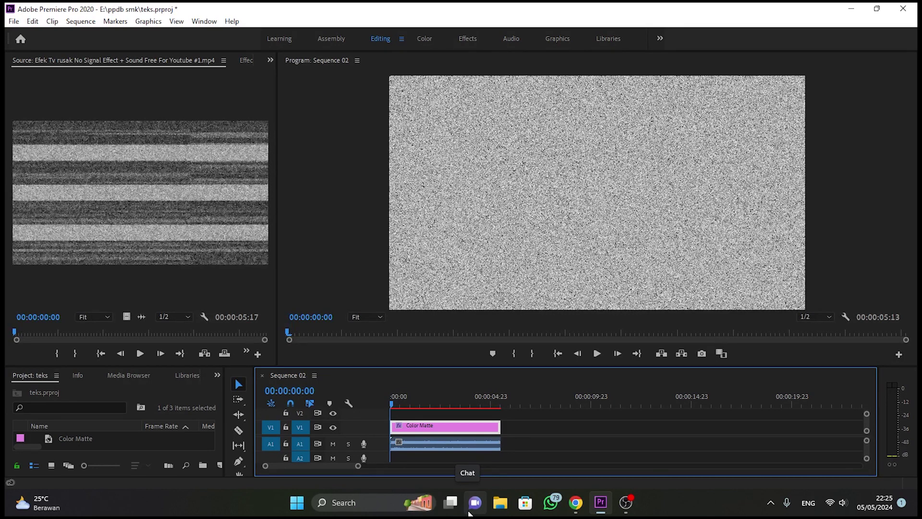
- Scrub through and play back the static noise sequence, then return to its start
click(405, 406)
drag(407, 408, 384, 402)
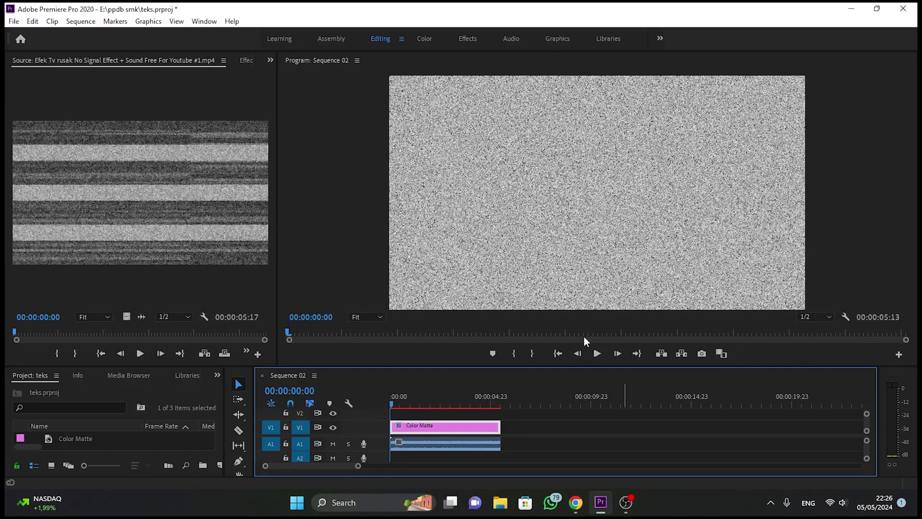
click(598, 353)
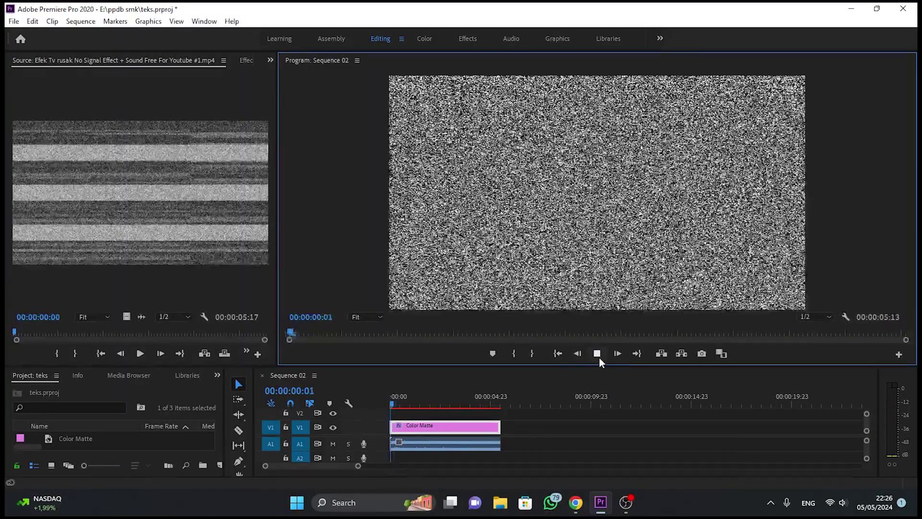
click(598, 354)
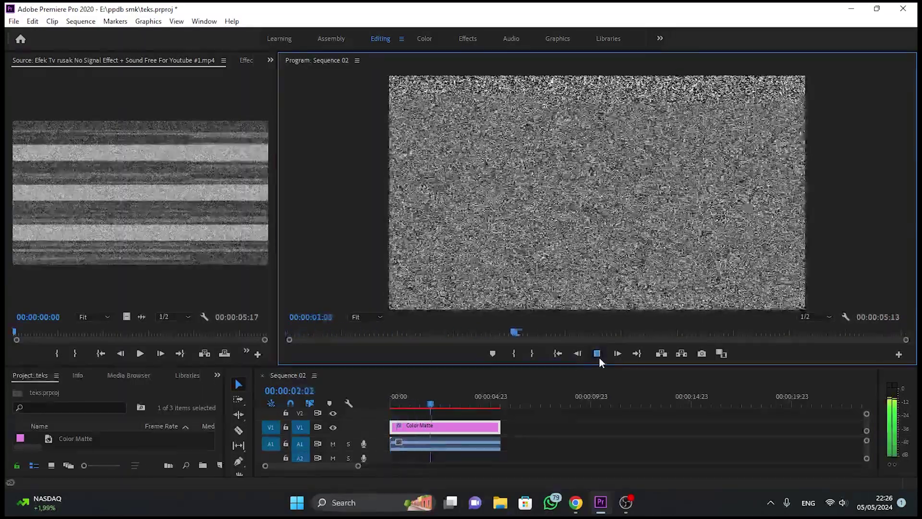
drag(433, 404, 377, 411)
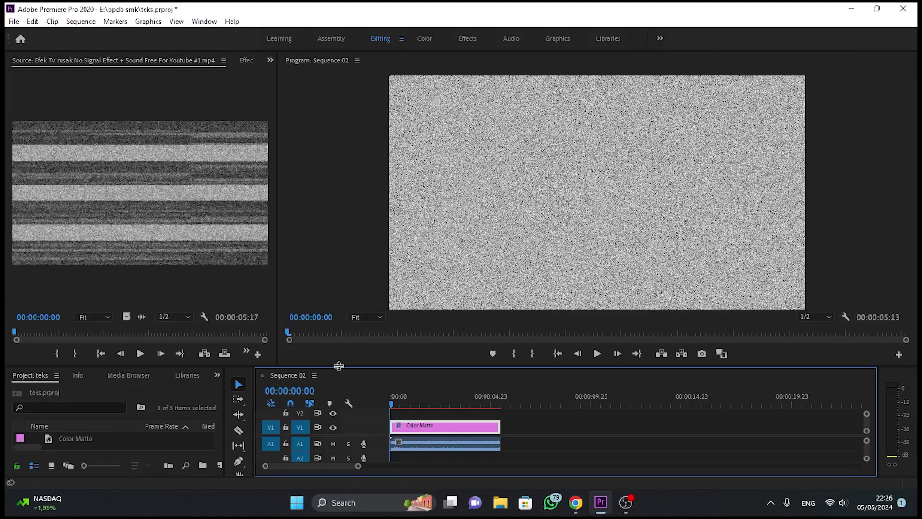
- Enlarge the timeline area, delete both clips from Sequence 02, and delete the Color Matte project item
drag(338, 366, 339, 291)
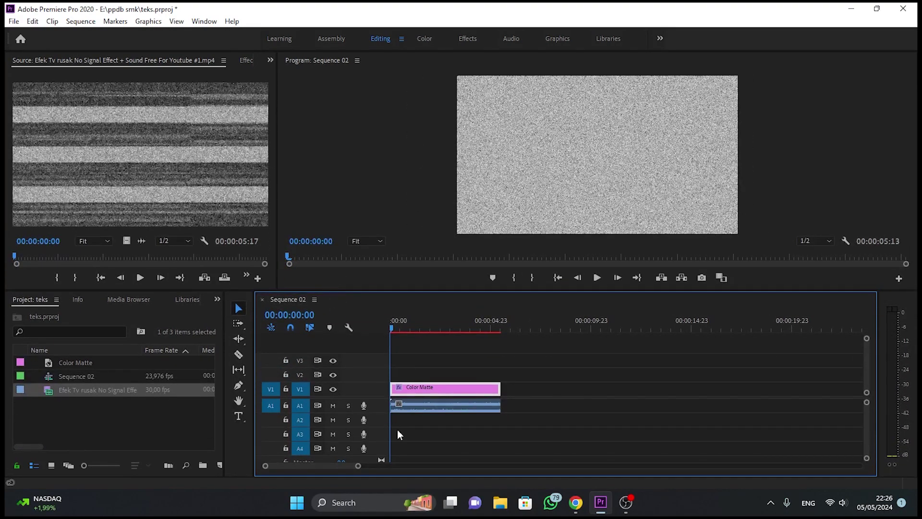
drag(398, 435, 449, 384)
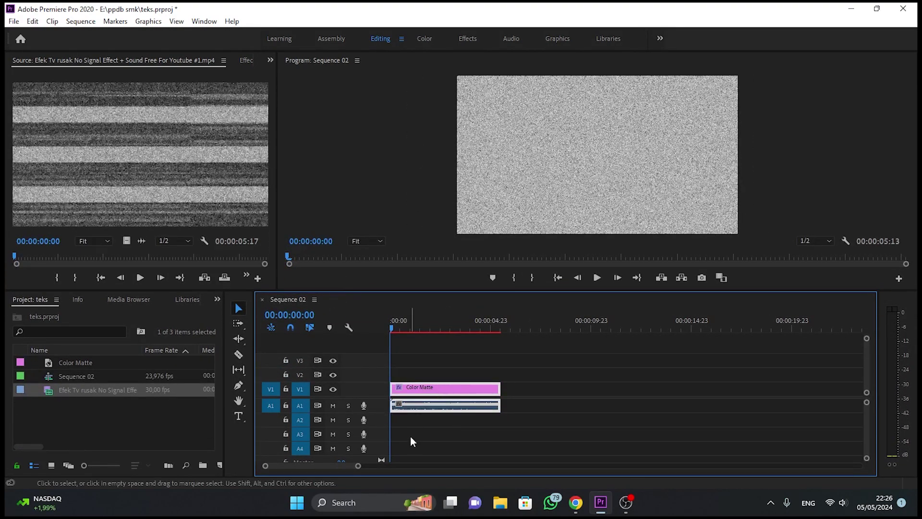
key(Delete)
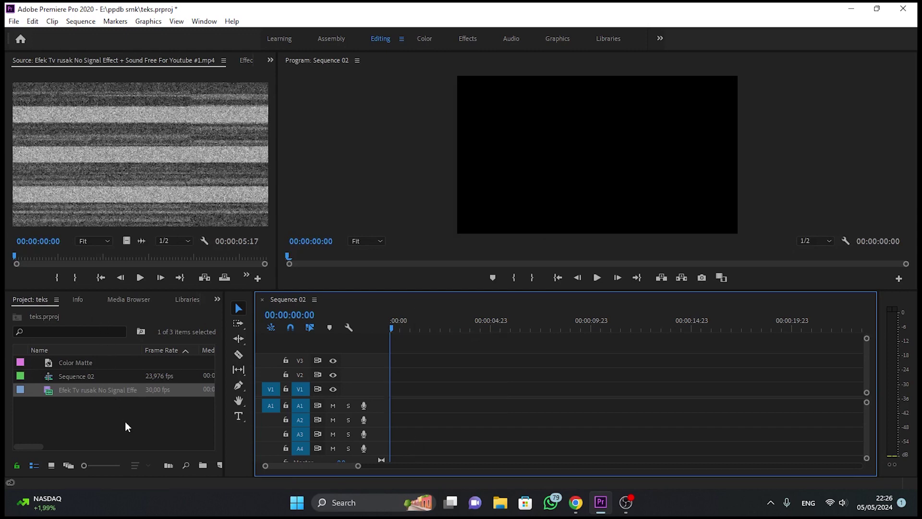
click(107, 361)
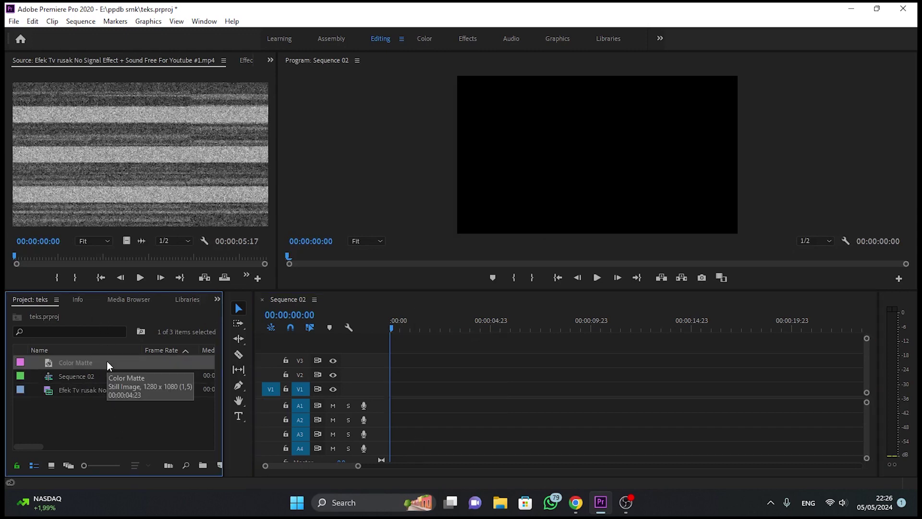
key(Delete)
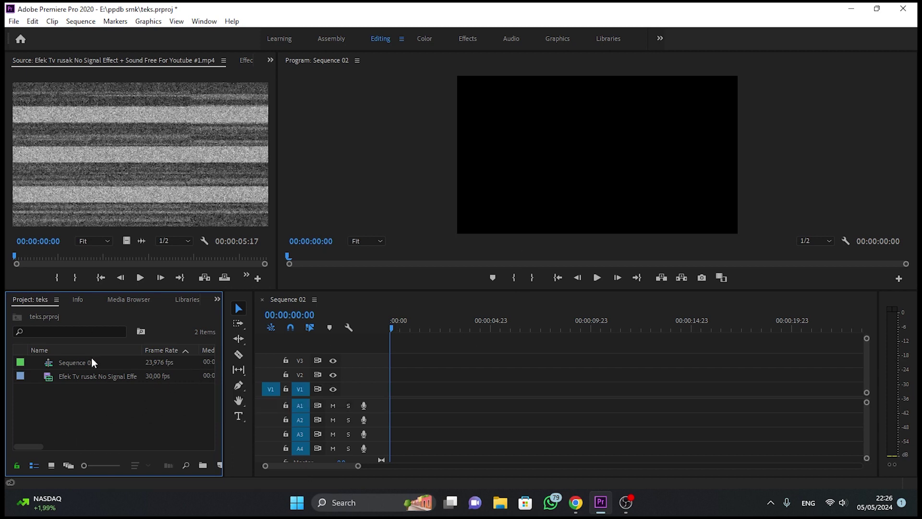
- Make a black (000000) matte named 'Color Matte' and drop it at the start of V1
right_click(127, 410)
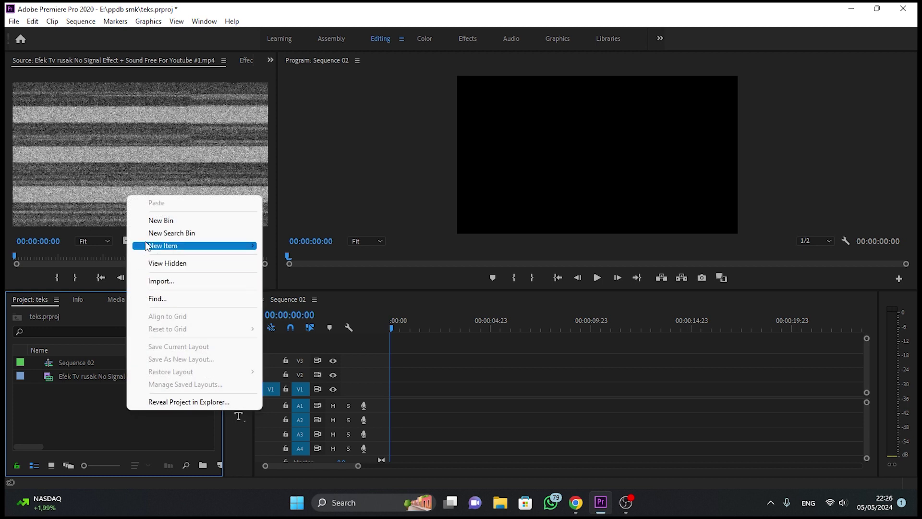
mouse_move(182, 246)
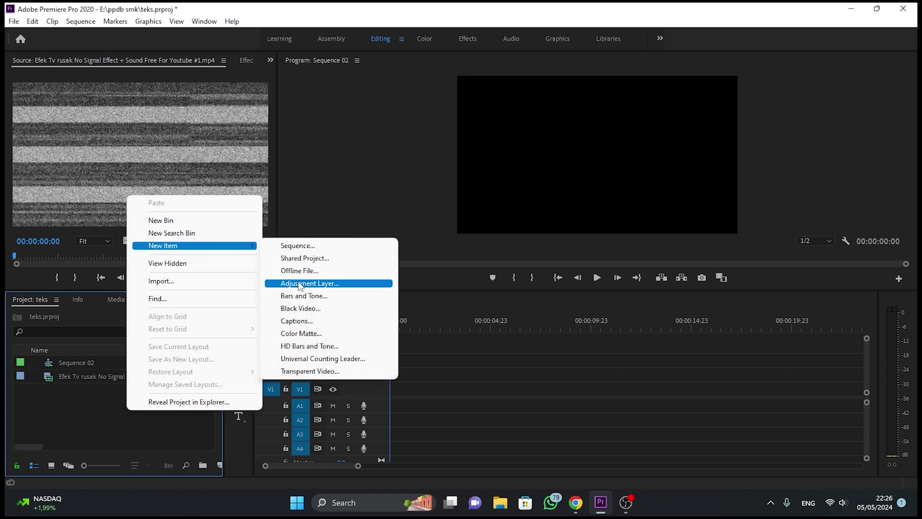
click(310, 335)
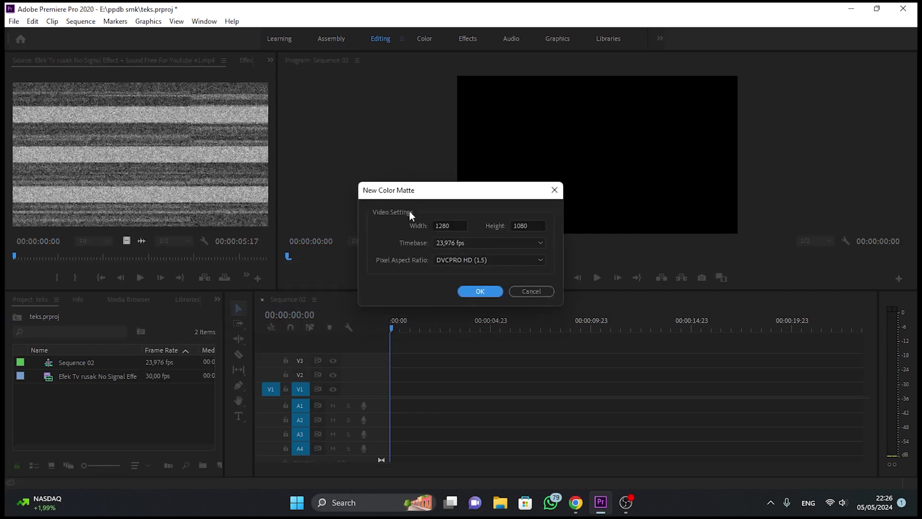
click(480, 291)
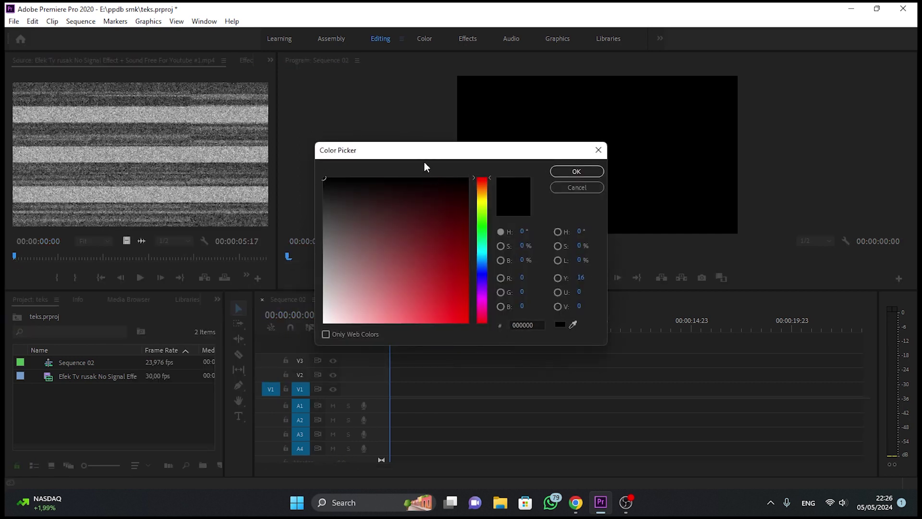
drag(427, 163, 559, 156)
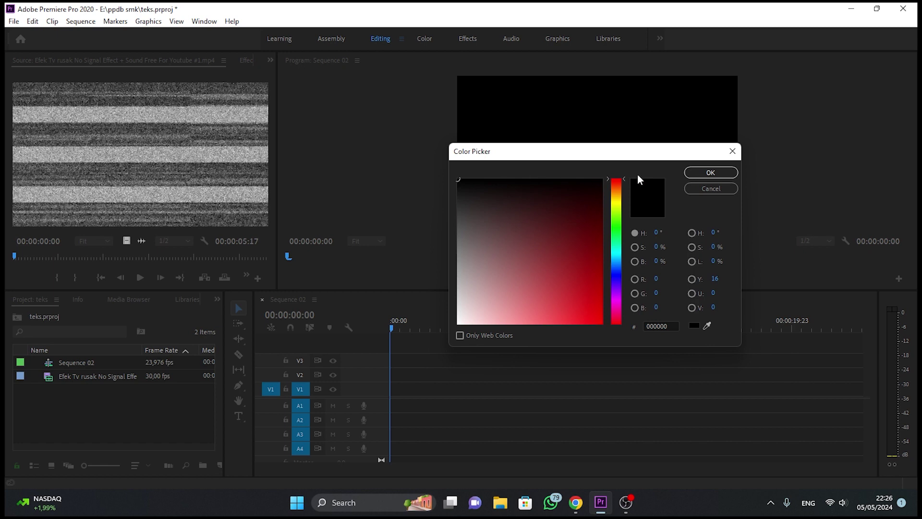
click(731, 172)
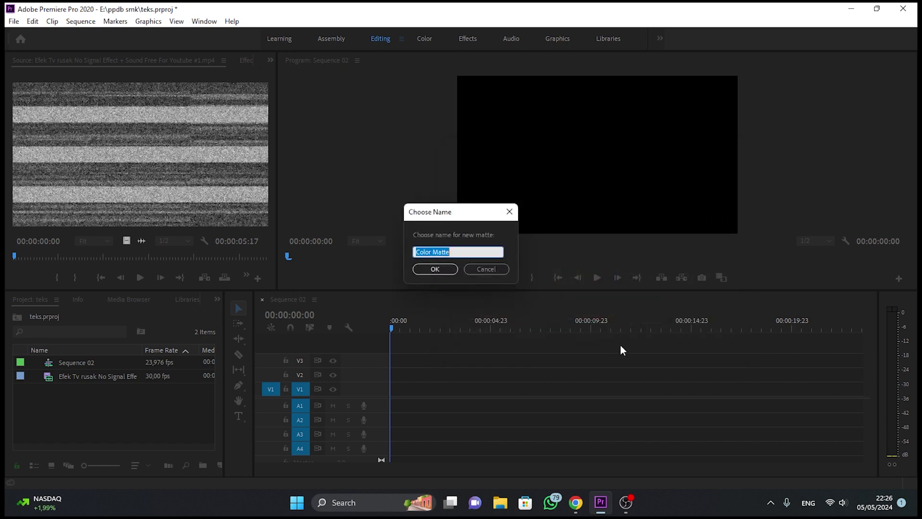
click(431, 270)
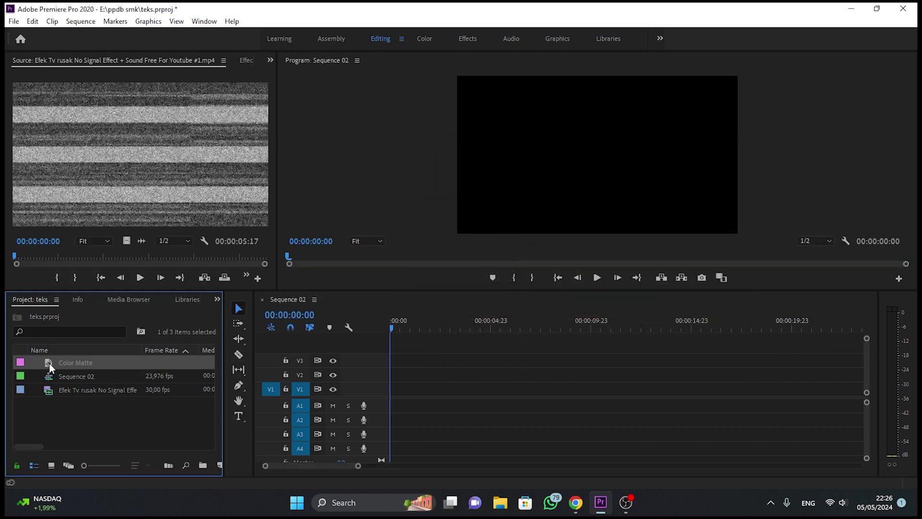
drag(50, 368, 374, 392)
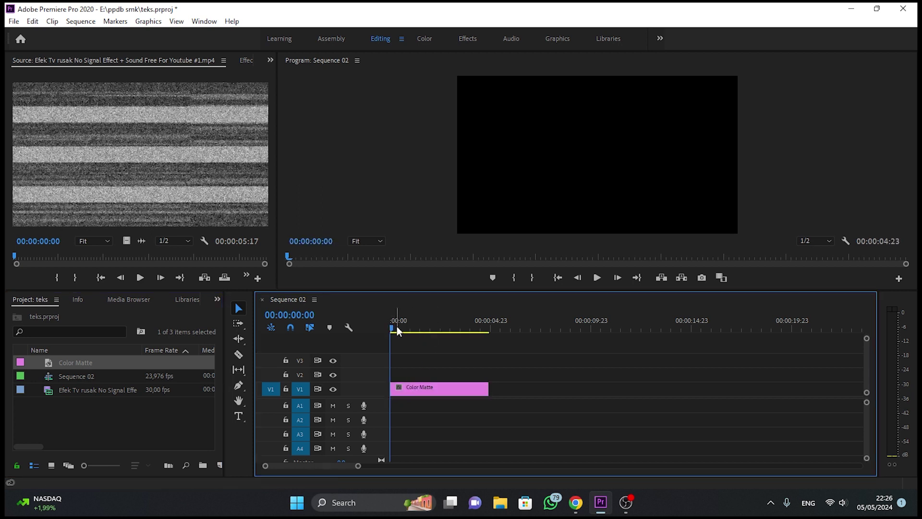
drag(388, 329, 365, 333)
- Bring the Effects panel into view in the left panel group
click(218, 298)
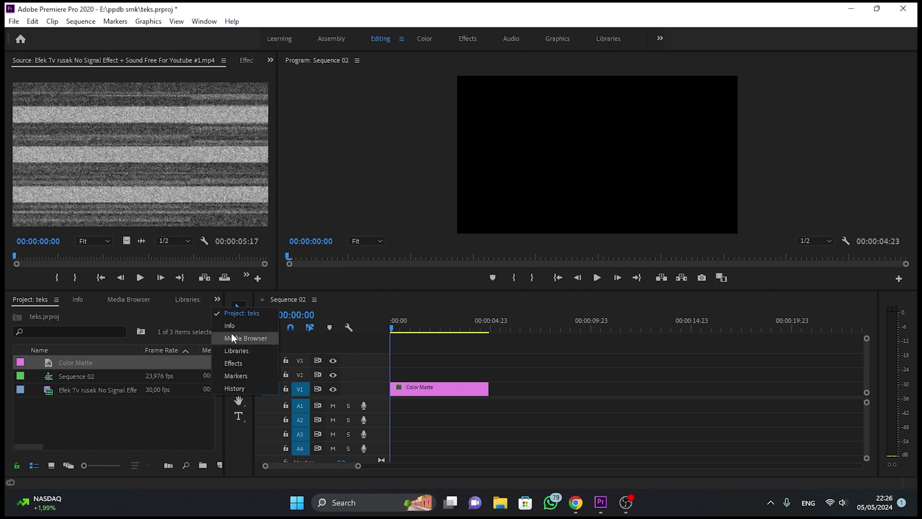
click(235, 362)
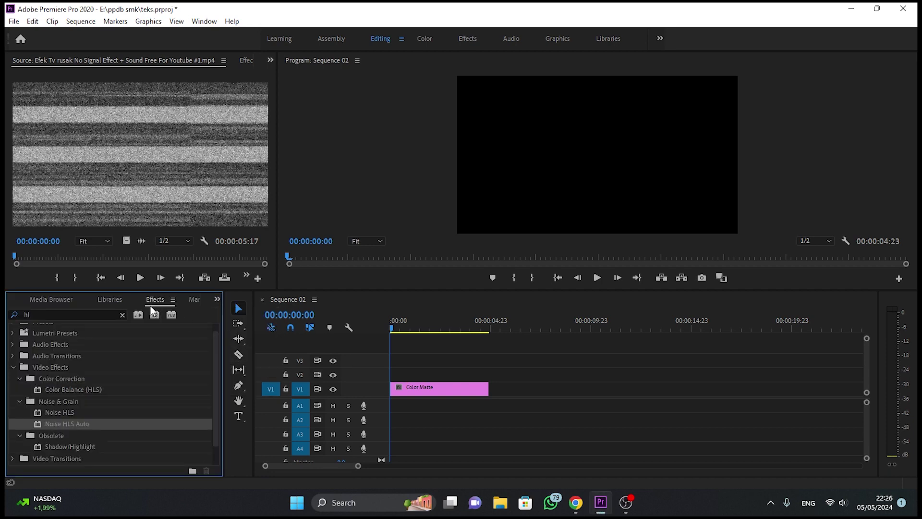
click(204, 21)
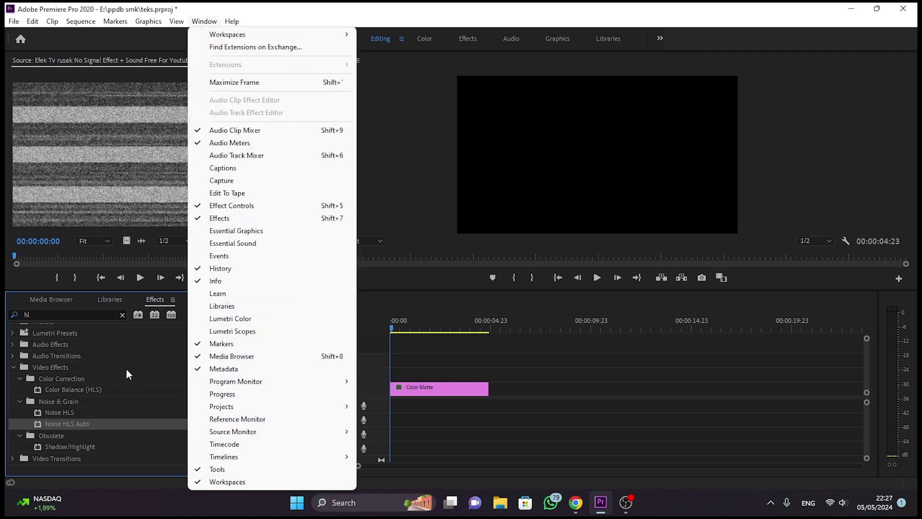
click(144, 354)
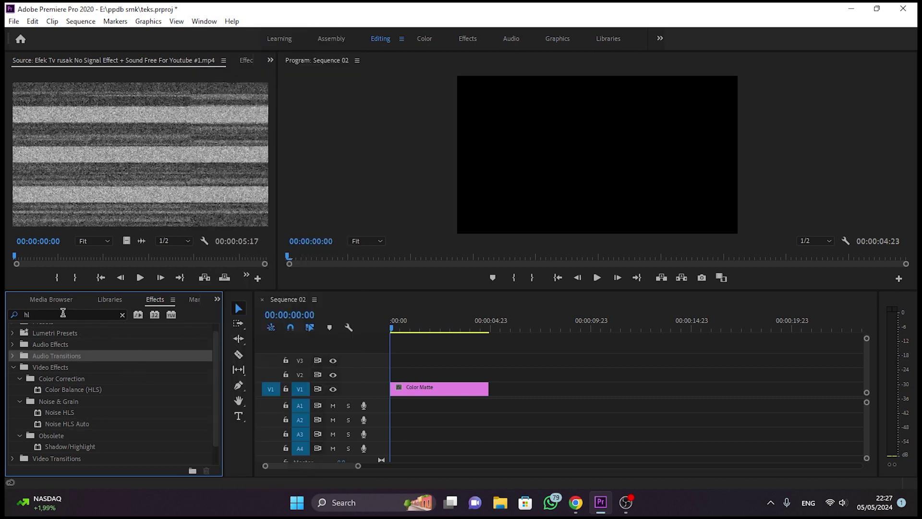
- Search effects for 'hl' and drop Noise HLS Auto onto the Color Matte clip on V1
click(49, 315)
drag(48, 315, 6, 317)
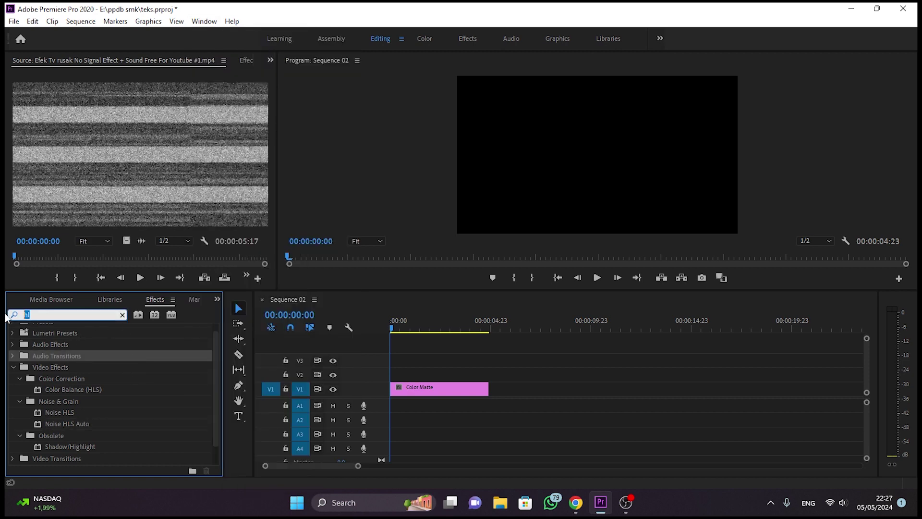
text(hl)
drag(51, 422, 419, 386)
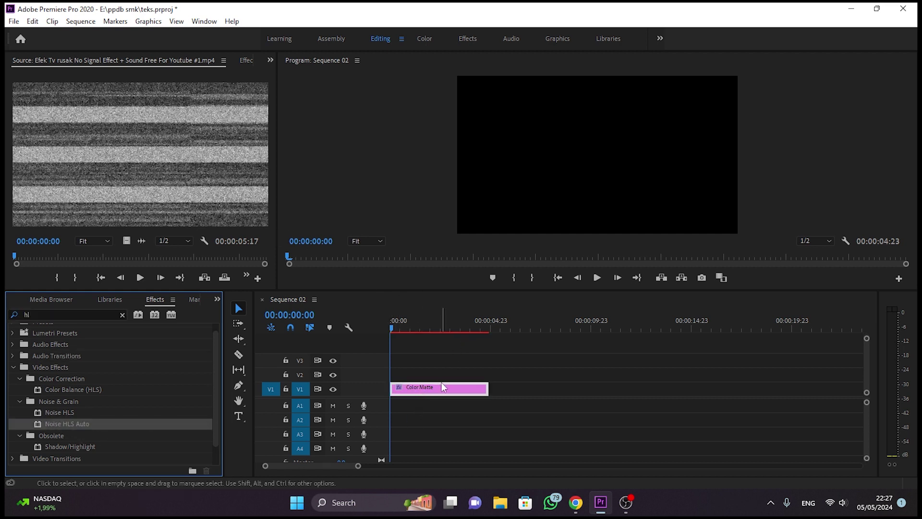
- Set Noise HLS Auto Lightness to 500% in Effect Controls and play it in an enlarged Program monitor
click(246, 60)
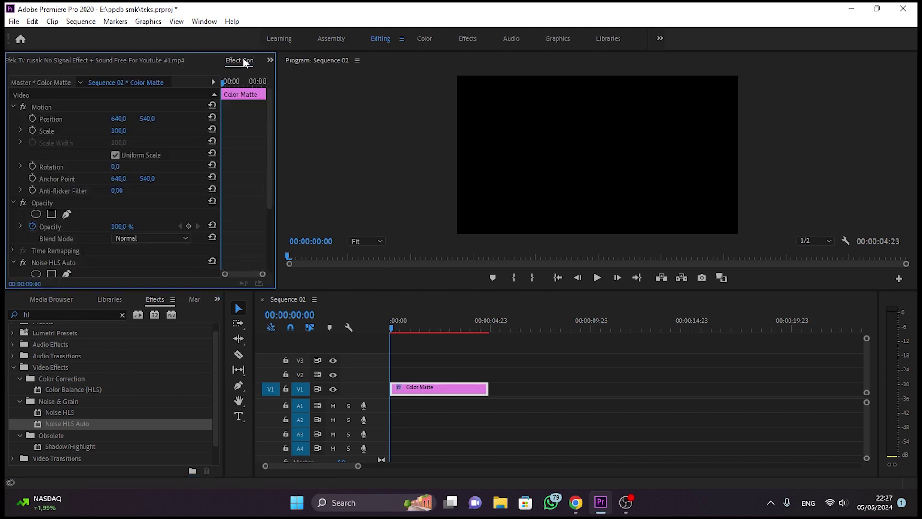
drag(270, 191, 254, 281)
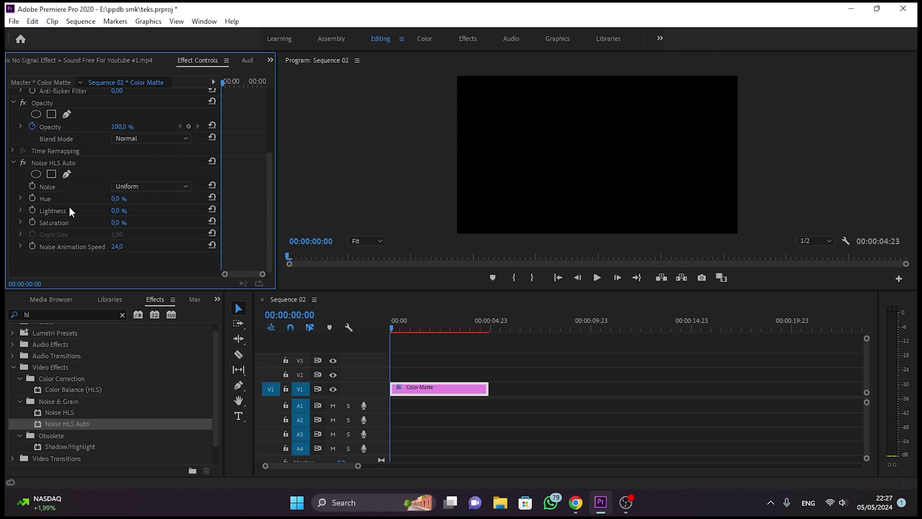
click(116, 211)
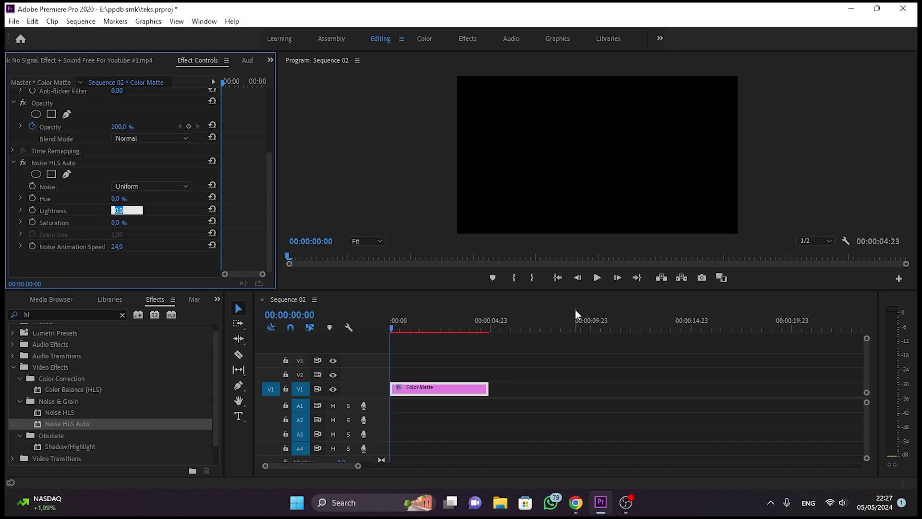
text(500)
key(Return)
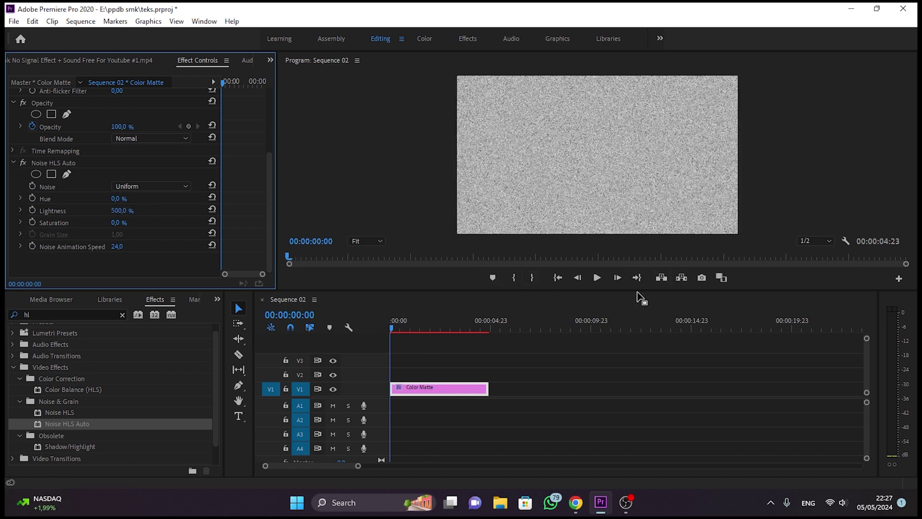
drag(638, 292, 639, 341)
key(space)
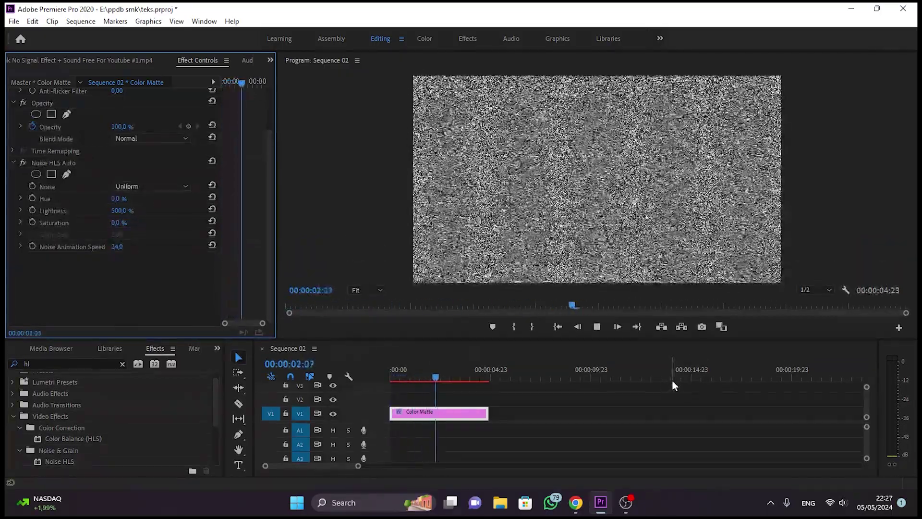
- Rewind the playhead, switch to the Project panel, and open Efek Tv rusak in the Source monitor
drag(448, 378, 390, 380)
click(217, 349)
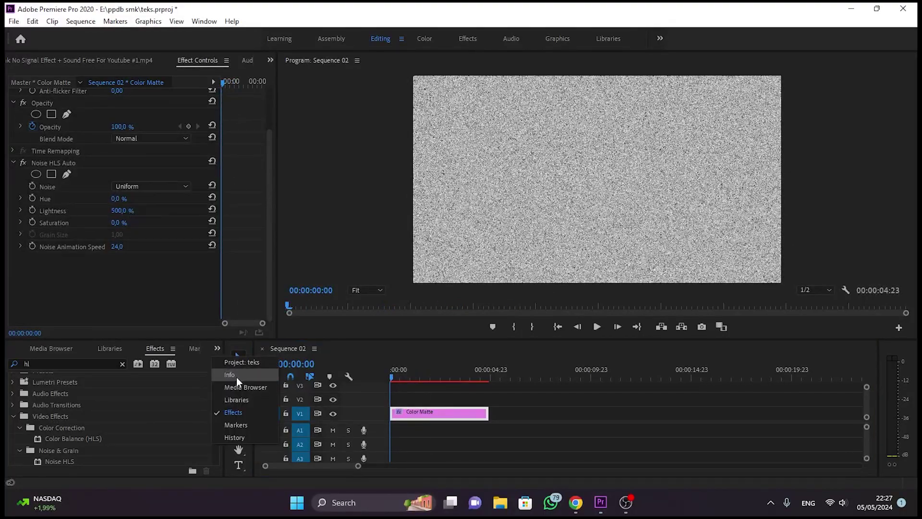
click(245, 363)
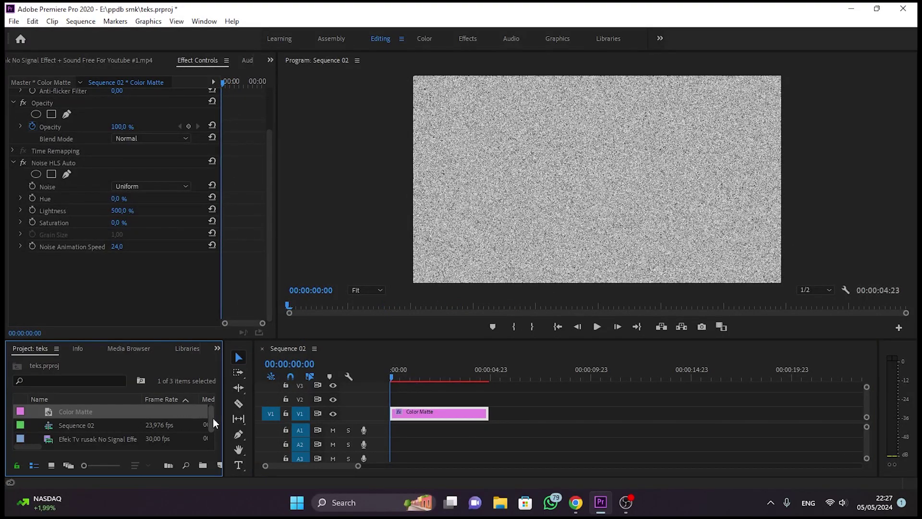
scroll(210, 428, down, 1)
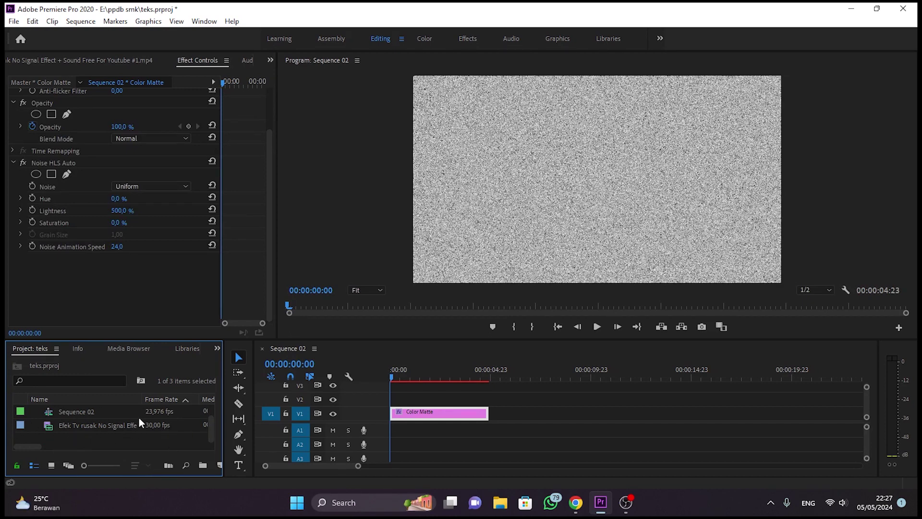
double_click(48, 427)
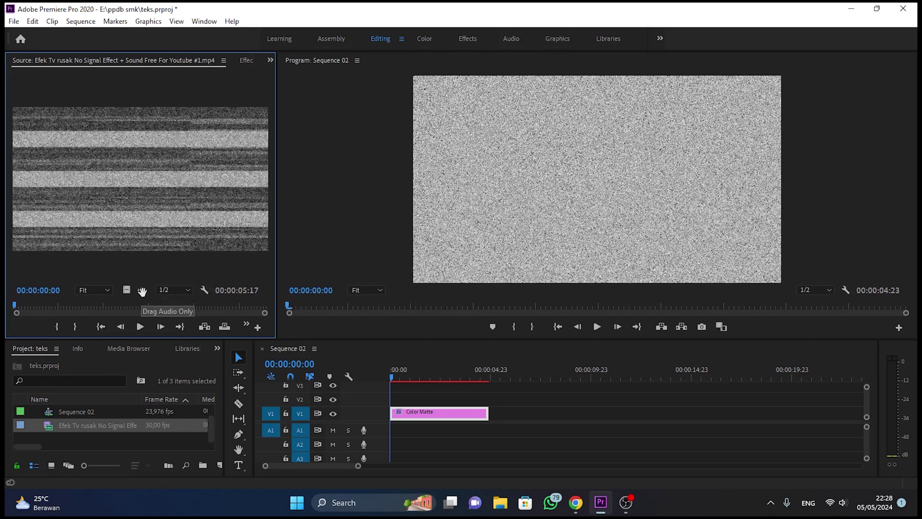
- Place the Efek Tv rusak audio only on A1, extend the Color Matte to match, and preview
mouse_move(144, 291)
mouse_down()
mouse_move(384, 402)
mouse_move(388, 431)
mouse_up()
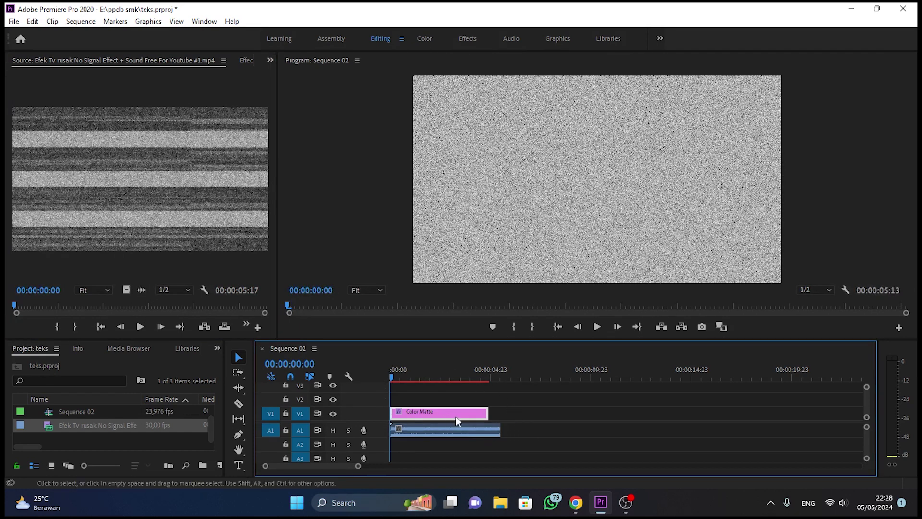
drag(487, 411, 500, 412)
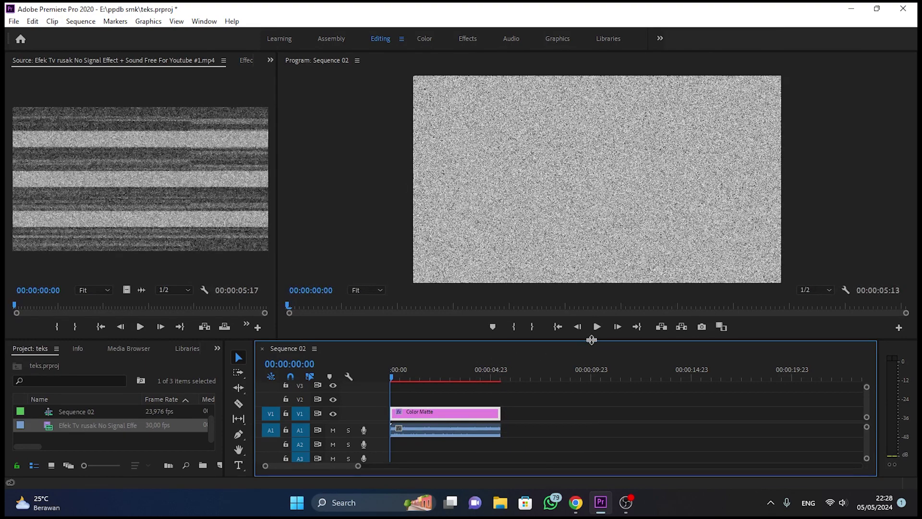
click(602, 330)
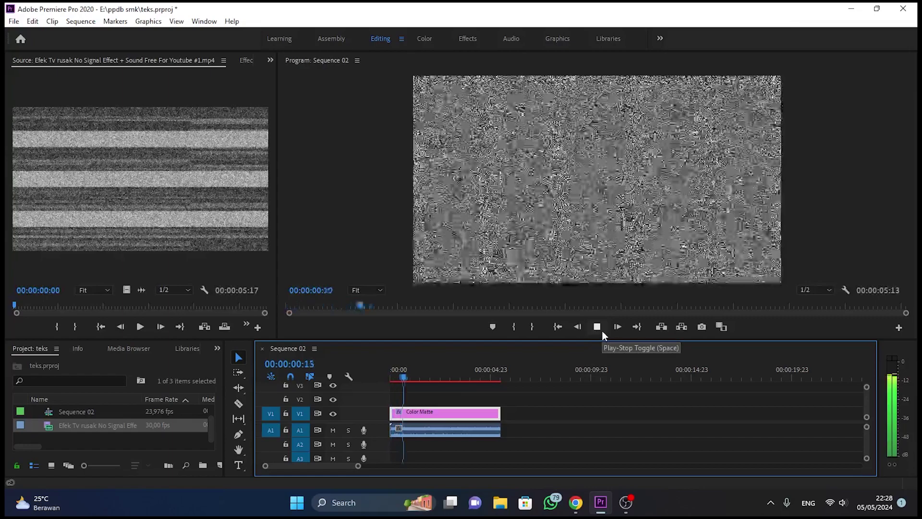
click(602, 330)
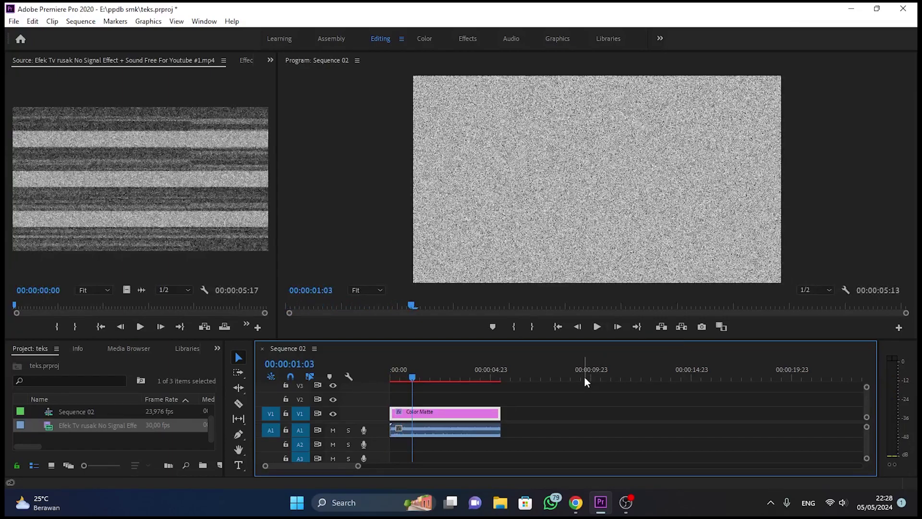